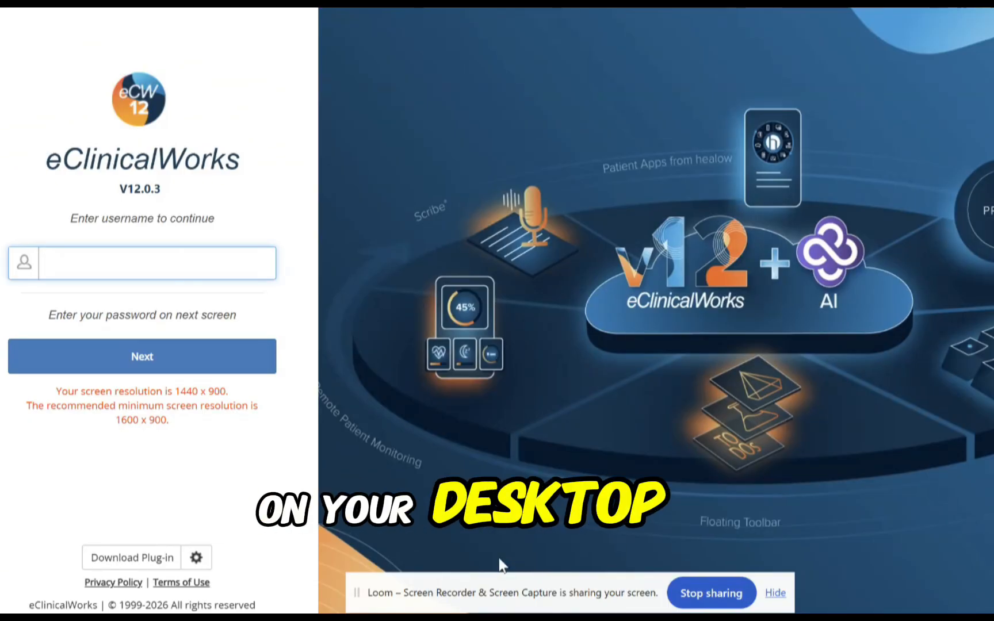
Step: Log in to eClinicalWorks by entering the account username and password
text(...)
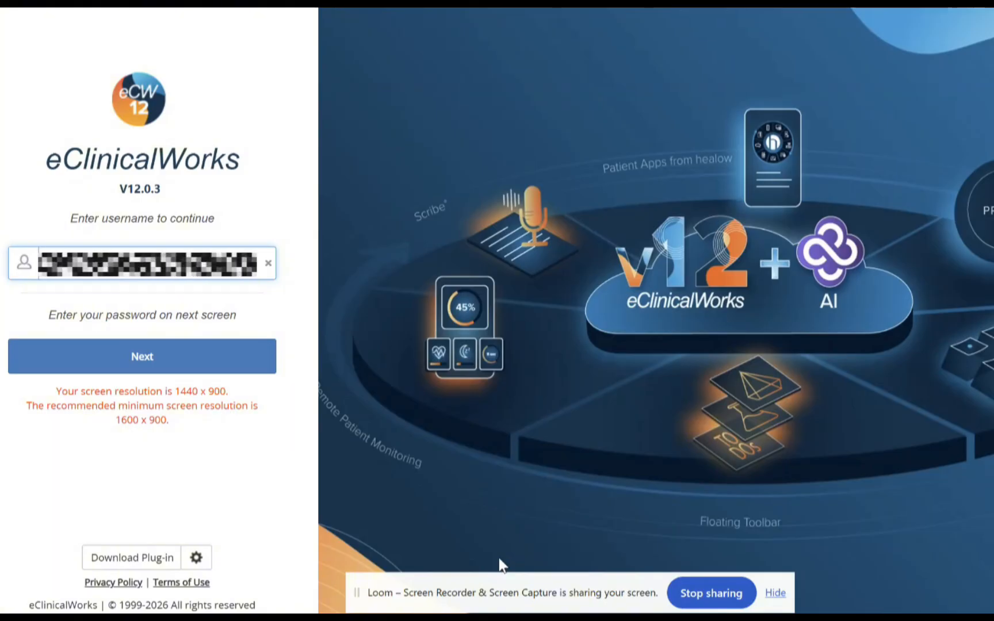
key(Return)
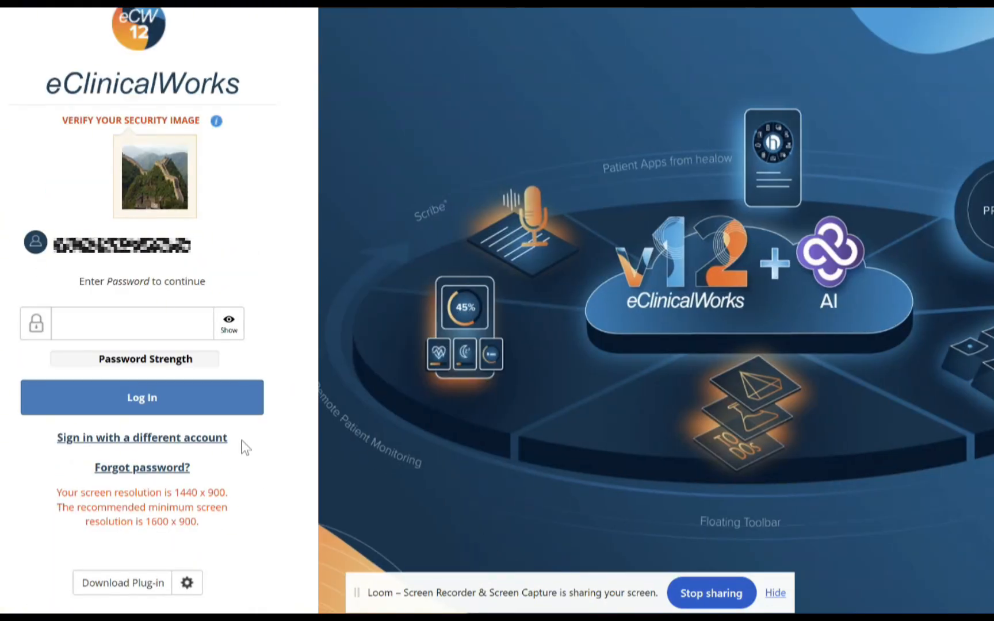
text(••••••••••)
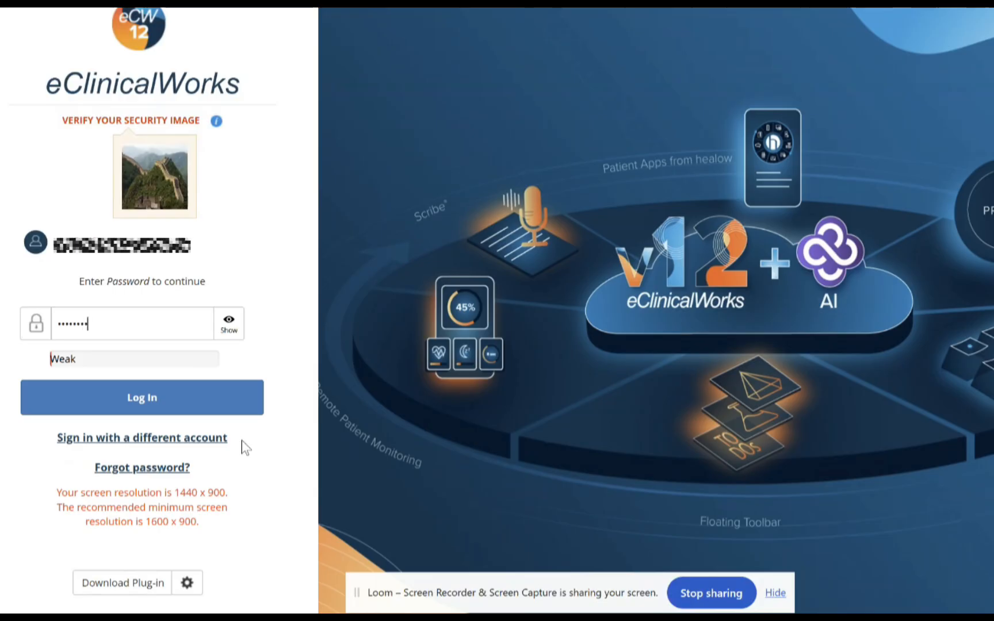
text(•••••)
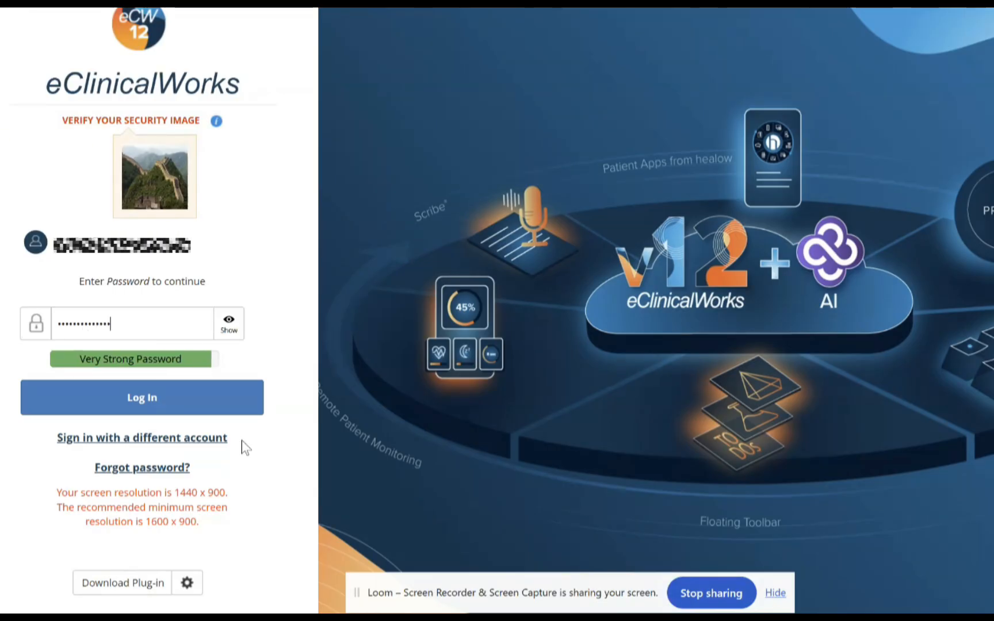
key(Return)
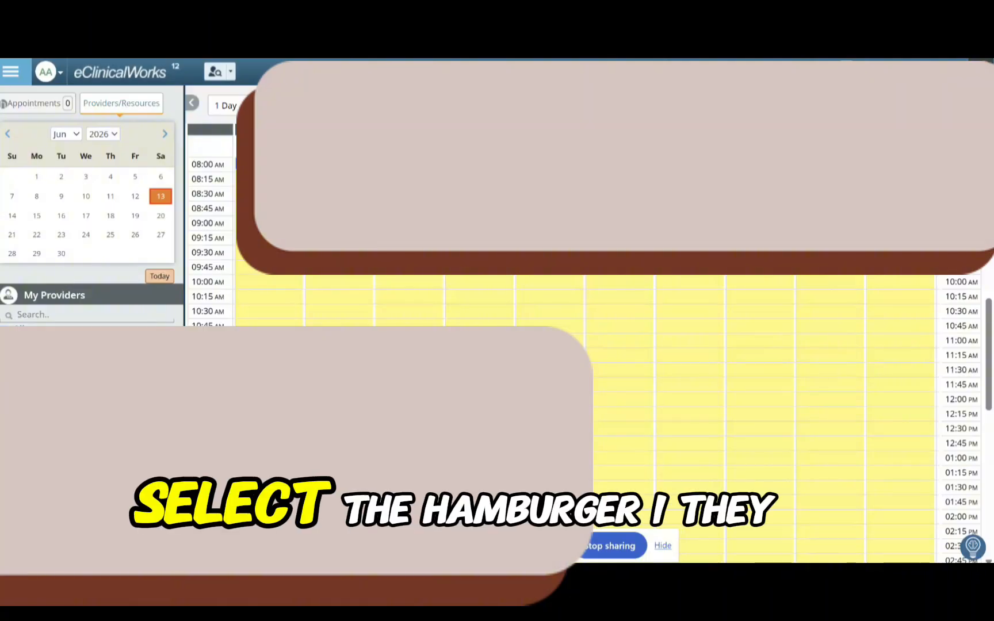
Step: Open the Reports section of the main eClinicalWorks menu
click(12, 73)
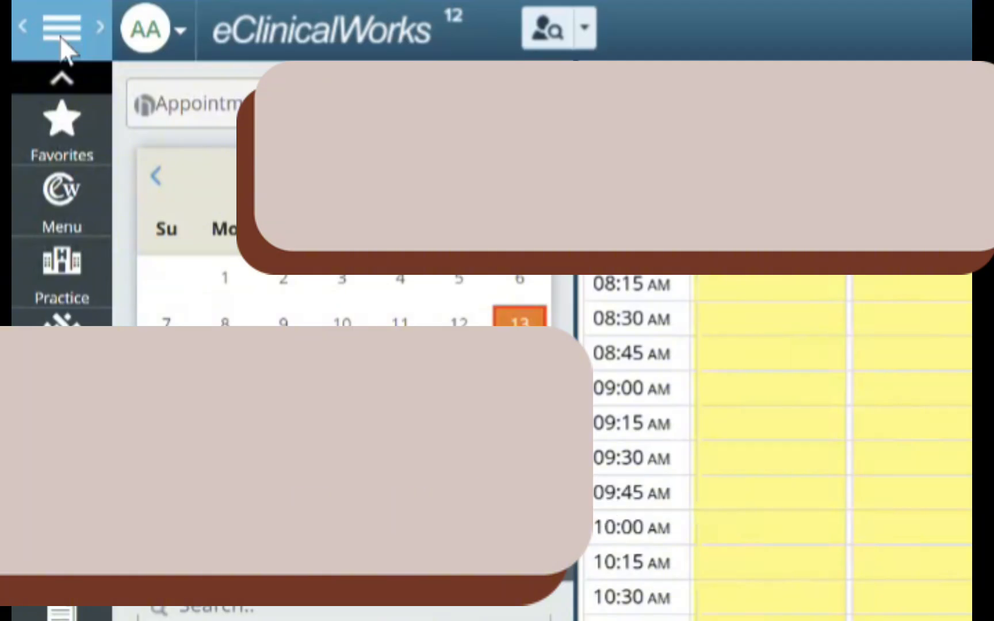
click(63, 218)
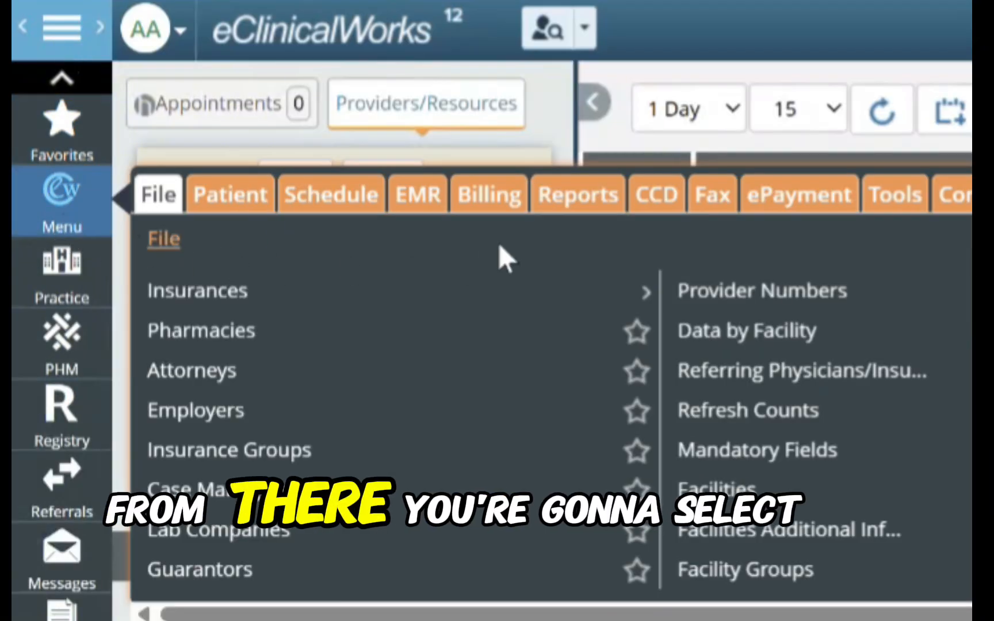
click(583, 204)
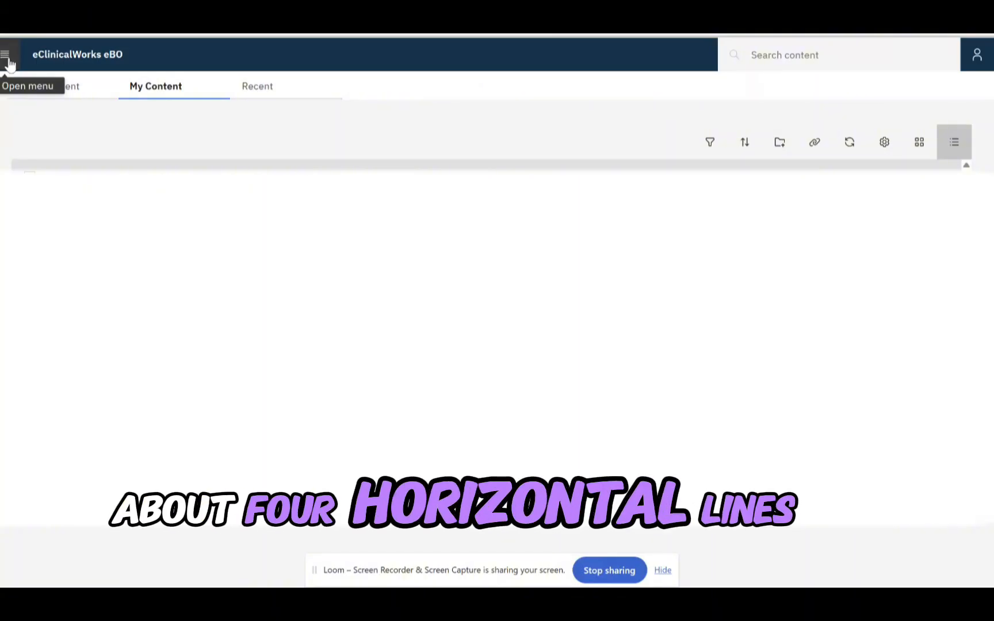
Step: Create a new report in eBO from the Blank template
click(5, 56)
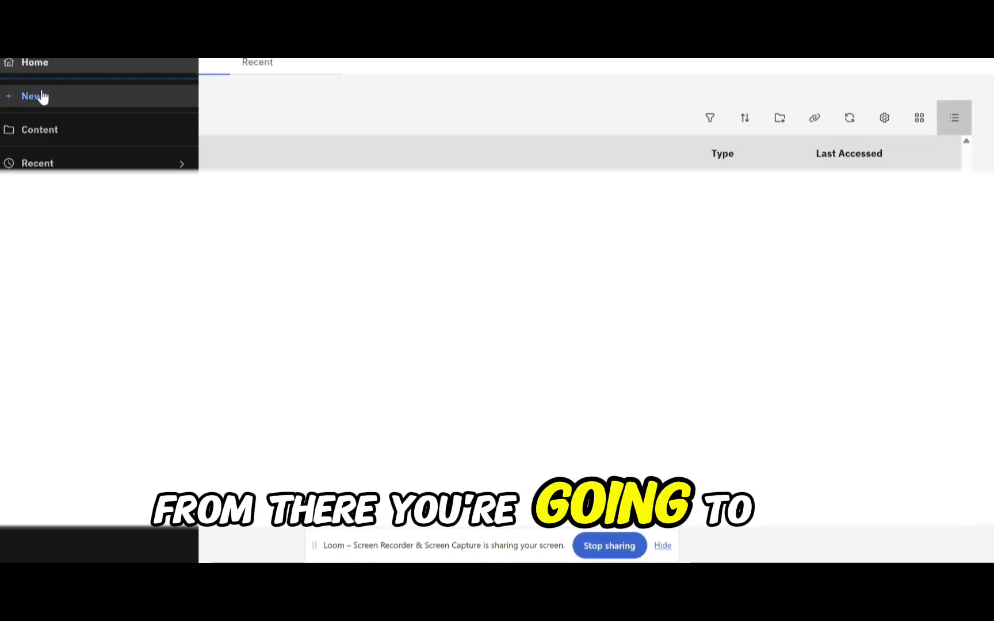
click(43, 104)
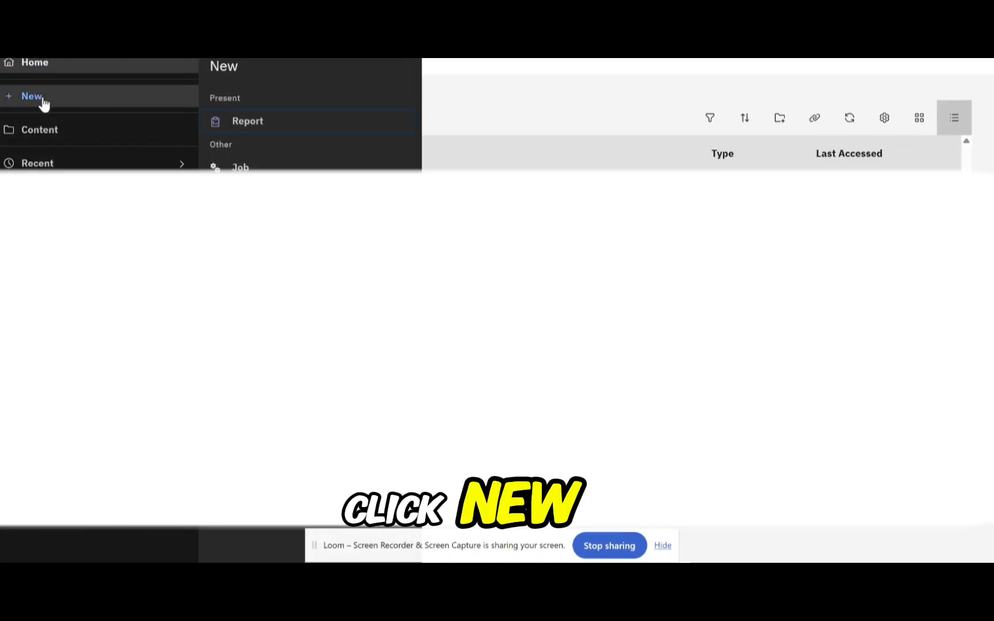
click(265, 129)
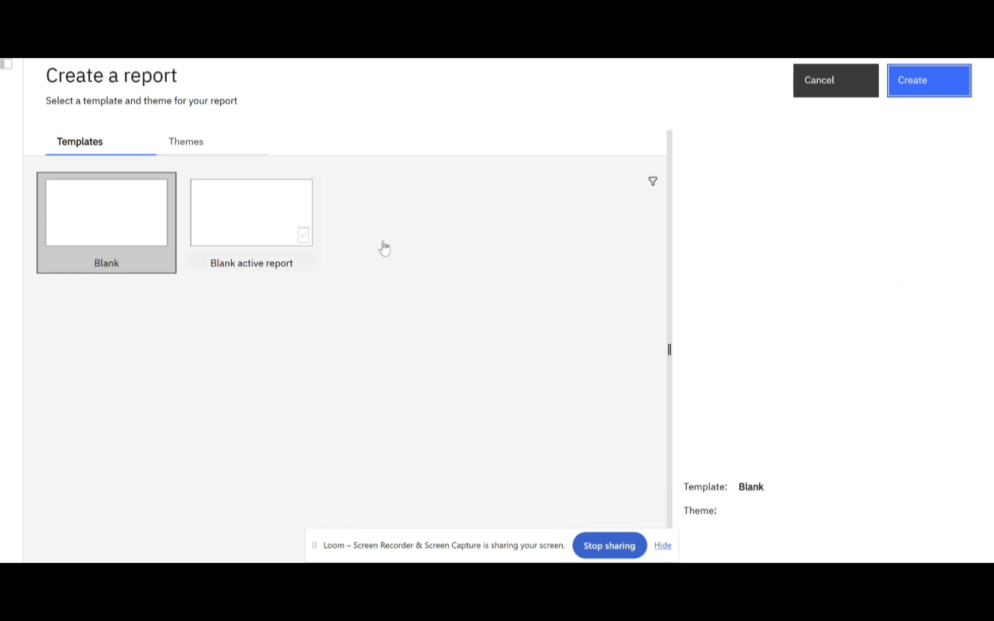
click(928, 92)
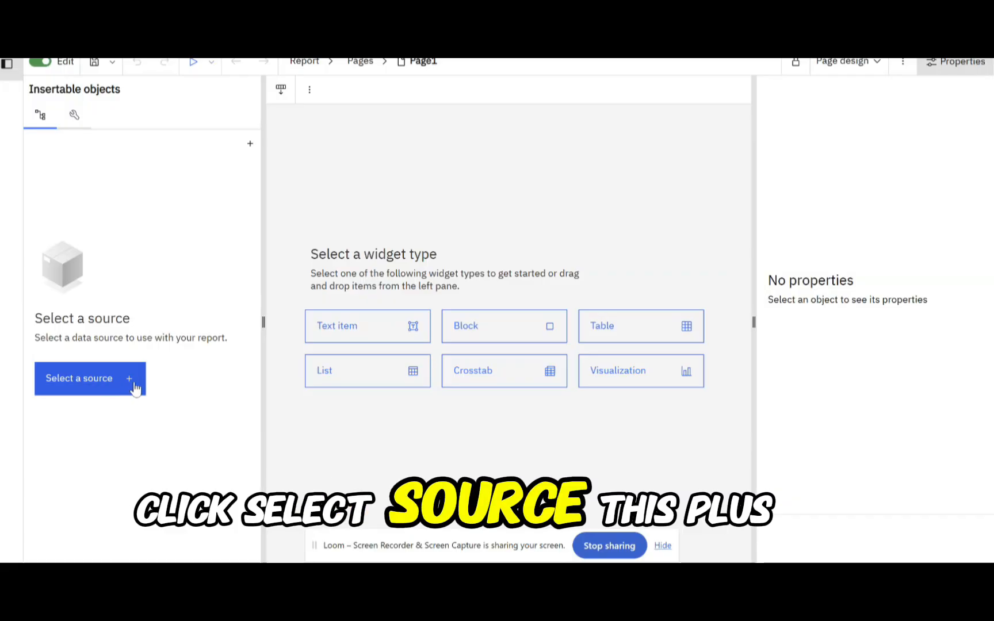
Step: Load the eCWEBO package from the team content as the report's source
click(130, 380)
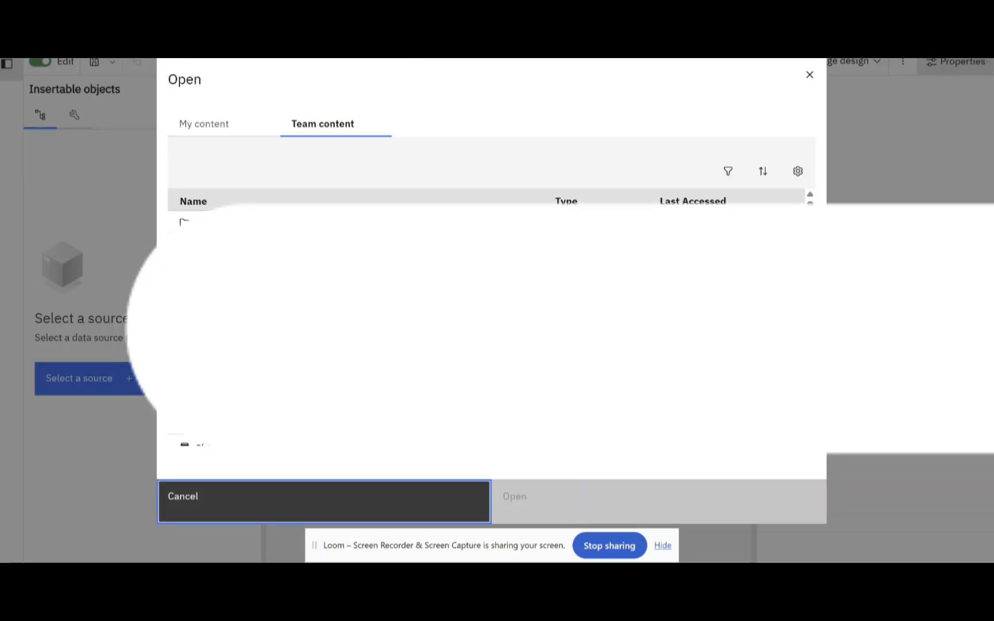
scroll(489, 328, down, 5)
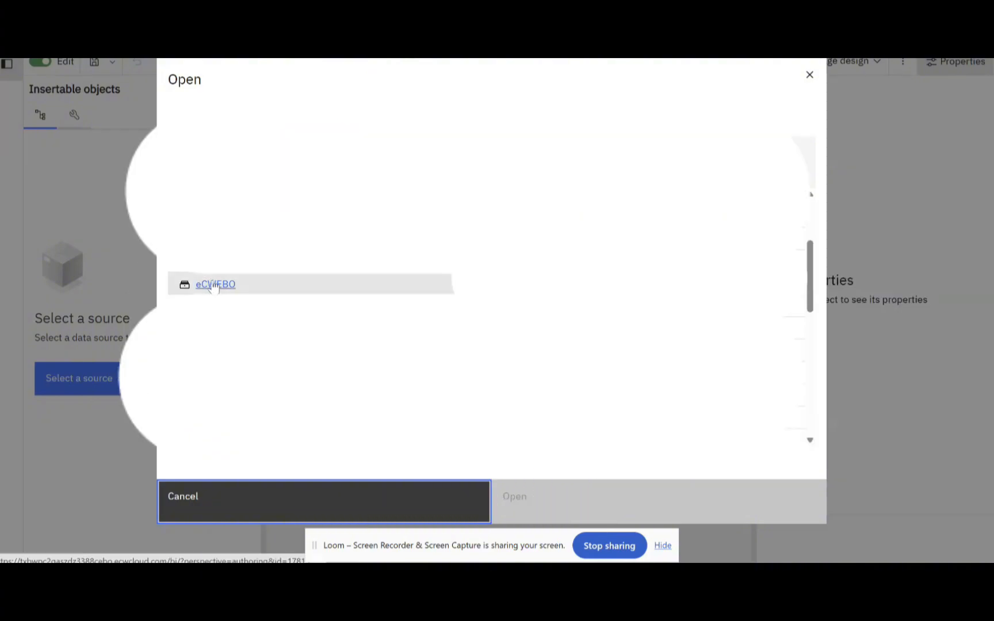
click(214, 285)
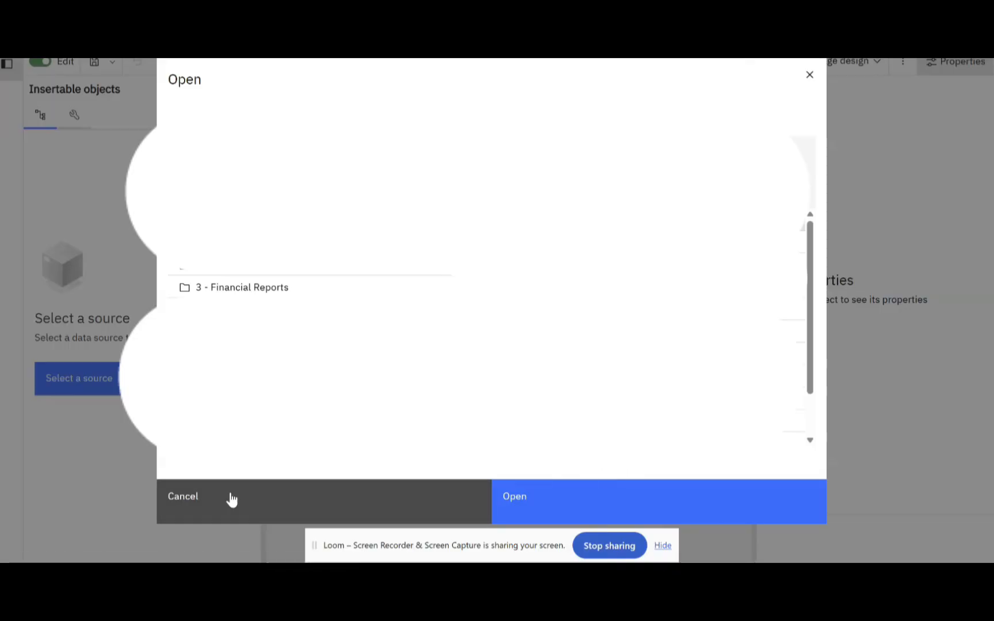
click(572, 518)
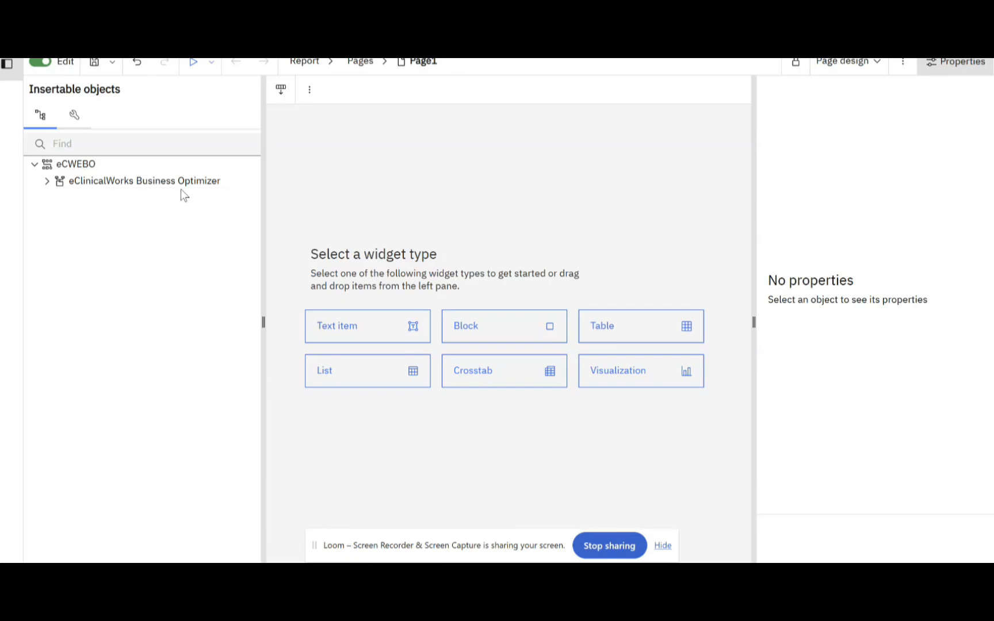
Step: Go to the report's Queries and add an SQL object to the empty query area
click(328, 65)
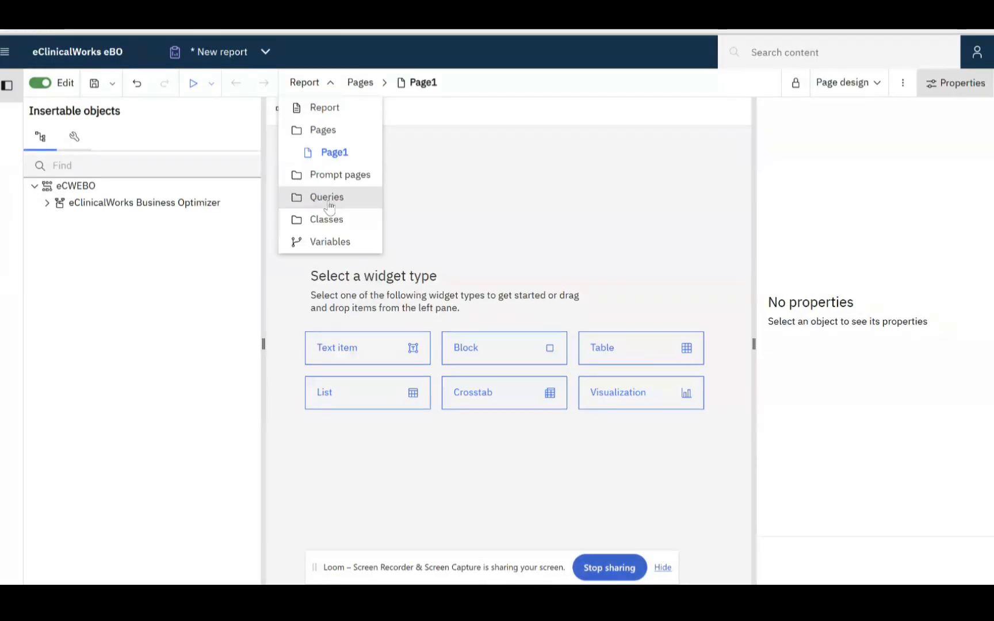
click(328, 202)
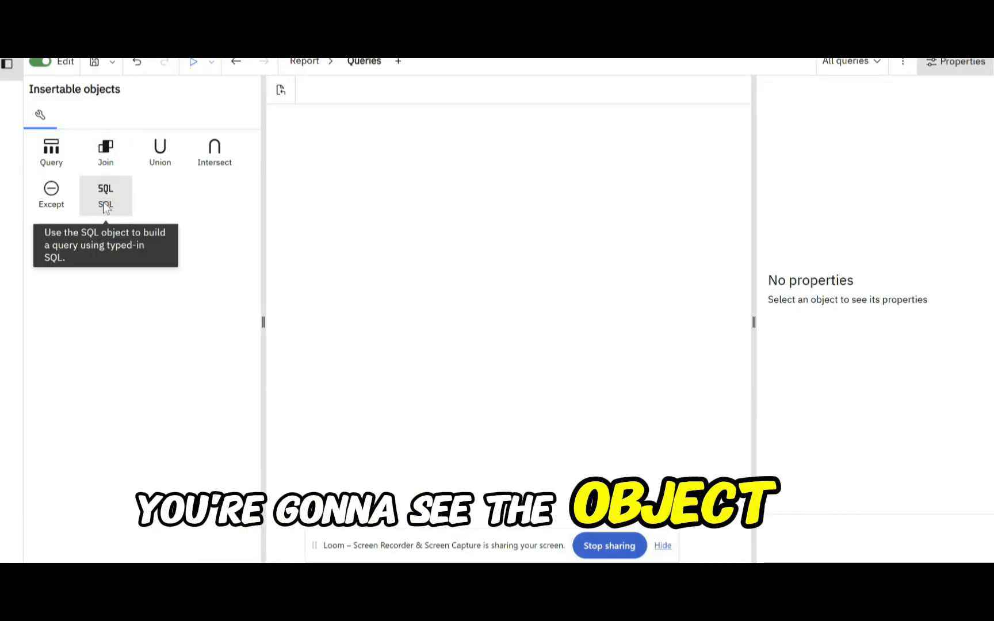
drag(109, 199, 331, 167)
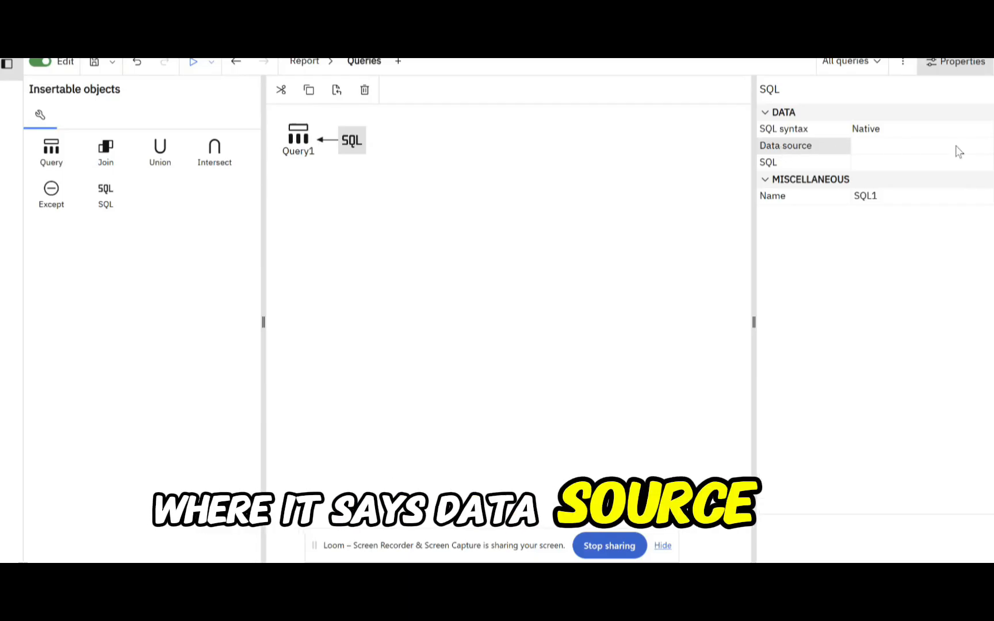
Step: Set the SQL object's data source to eClinicalWorks
click(975, 151)
click(982, 148)
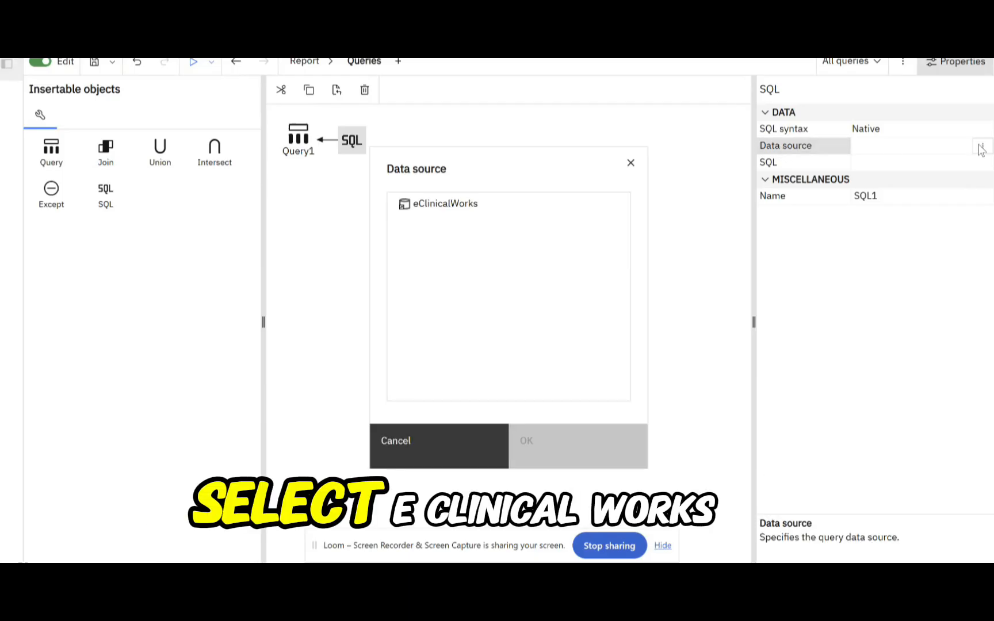
click(435, 213)
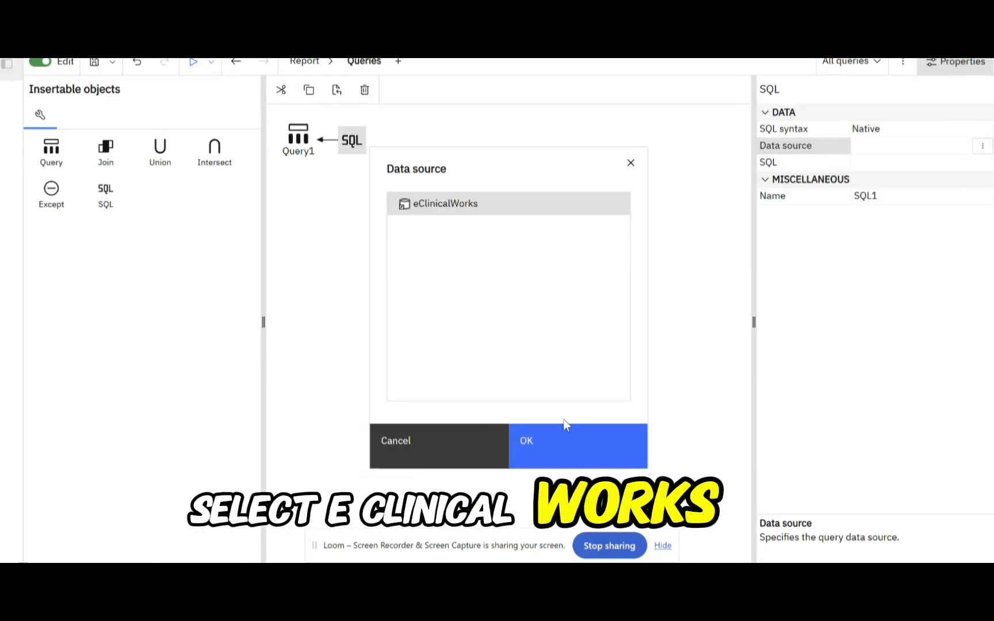
click(556, 457)
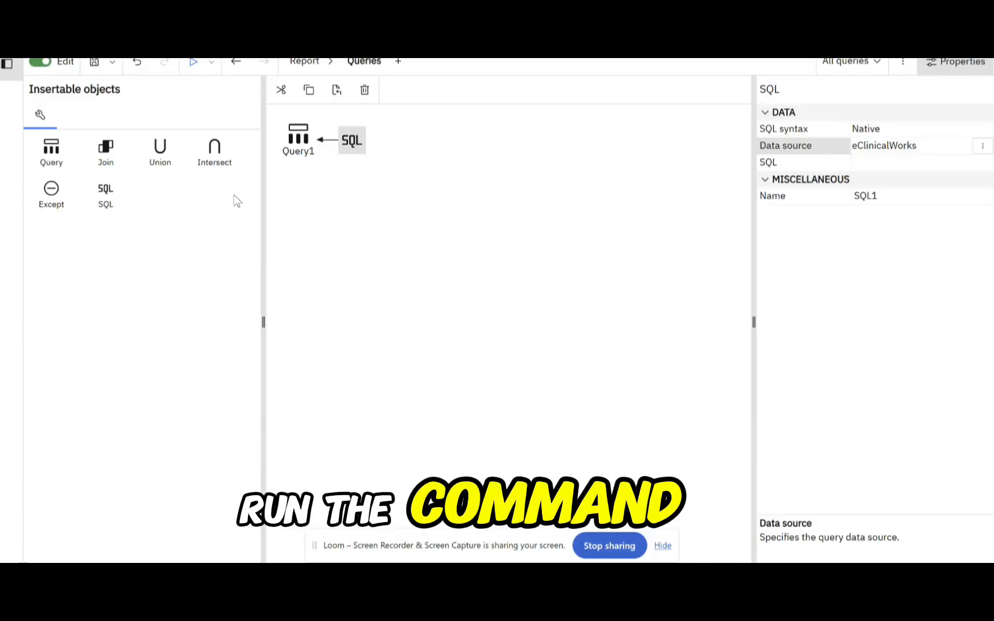
Step: Enter SQL for the object selecting TABLE_NAME and COLUMN_NAME from sys.columns c inner joined to sys.tables tb on object_id, ordered by tb.name, c.column_id
click(357, 149)
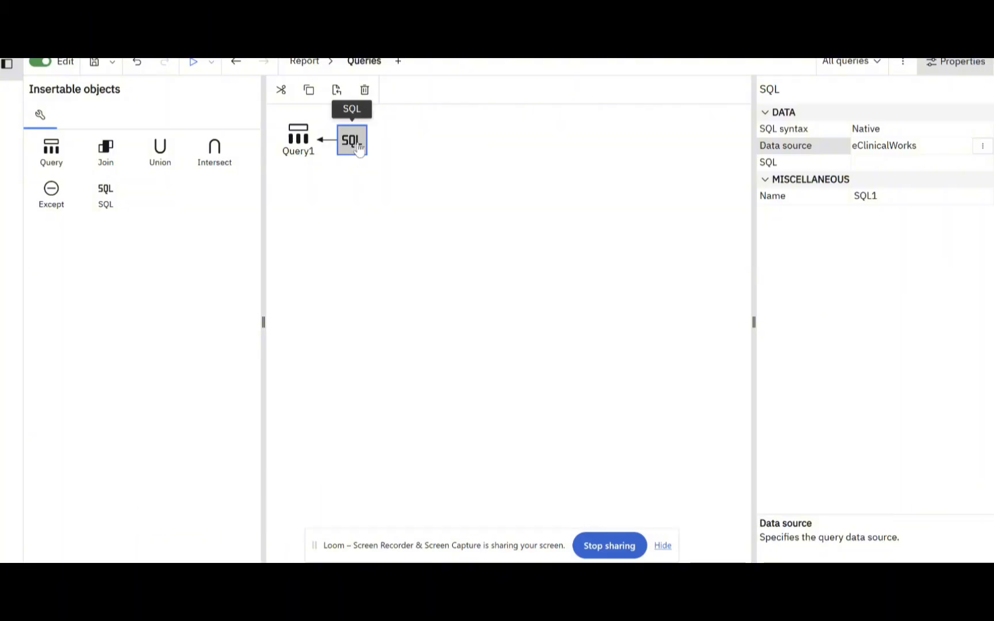
double_click(357, 149)
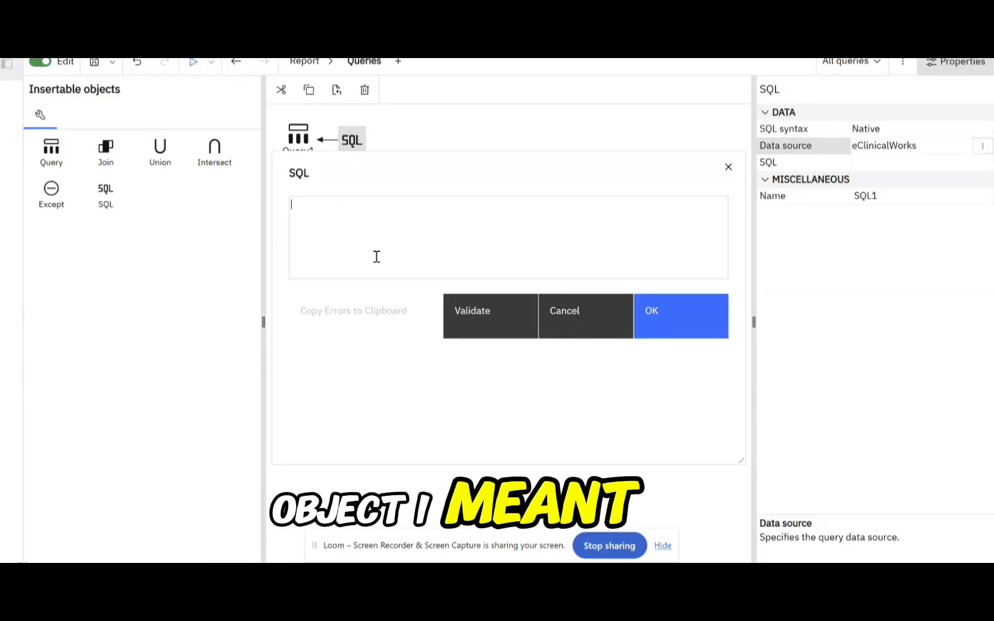
text(SELECT     CAST(tb.name AS VARCHAR(200)) [TABLE_NAME]   , CAST(c.name AS VARCHAR(500)) [COLUMN_NAME] FROM sys.columns c INNER JOIN sys.tables tb ON c.object_id = tb.object_id ORDER BY tb.name, c.column_id)
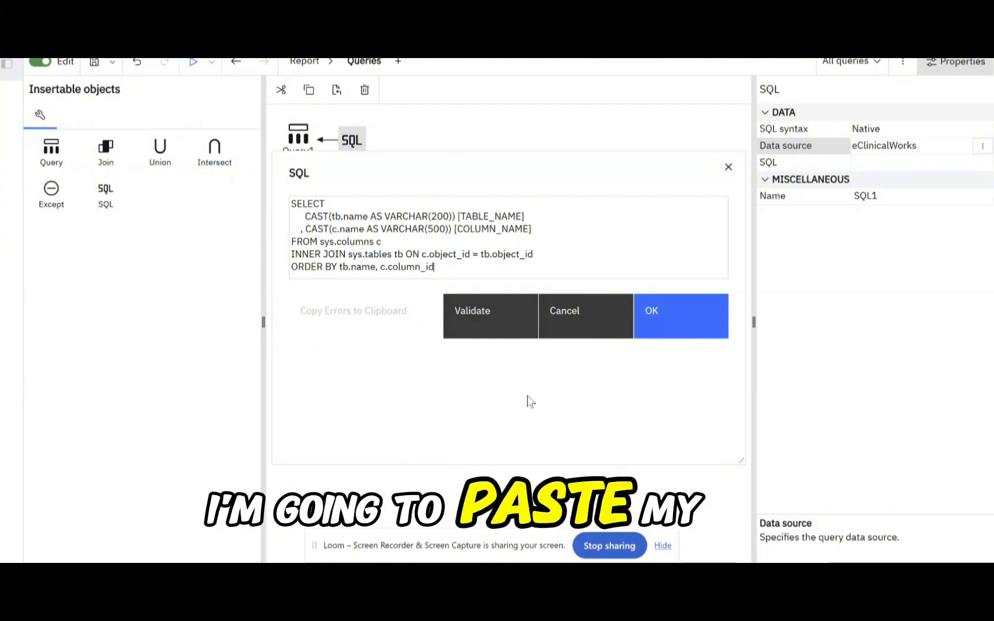
drag(742, 462, 737, 523)
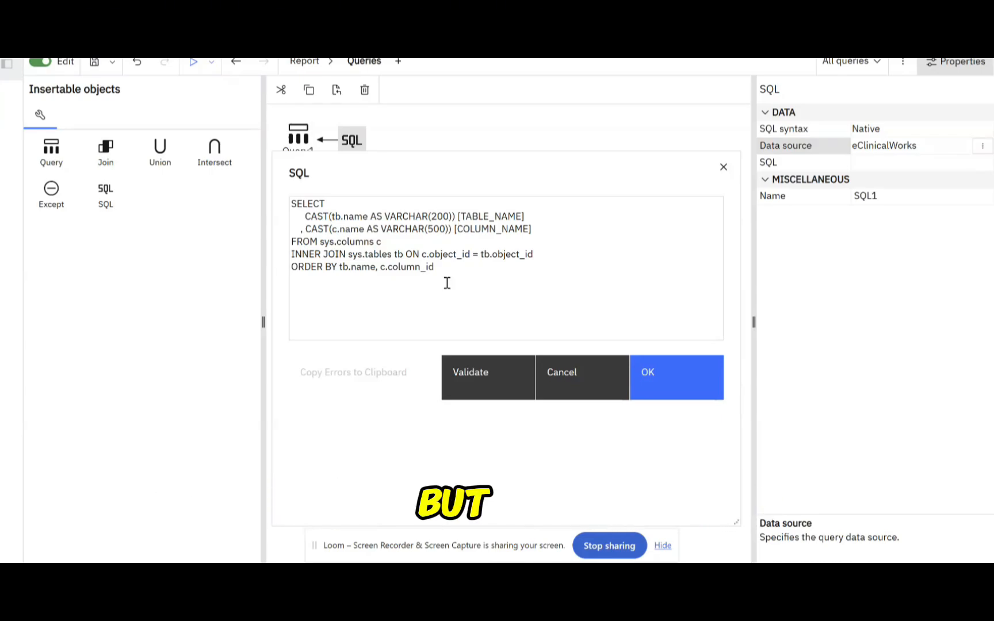
Step: Validate the entered SQL statement and accept it for the SQL object
click(479, 391)
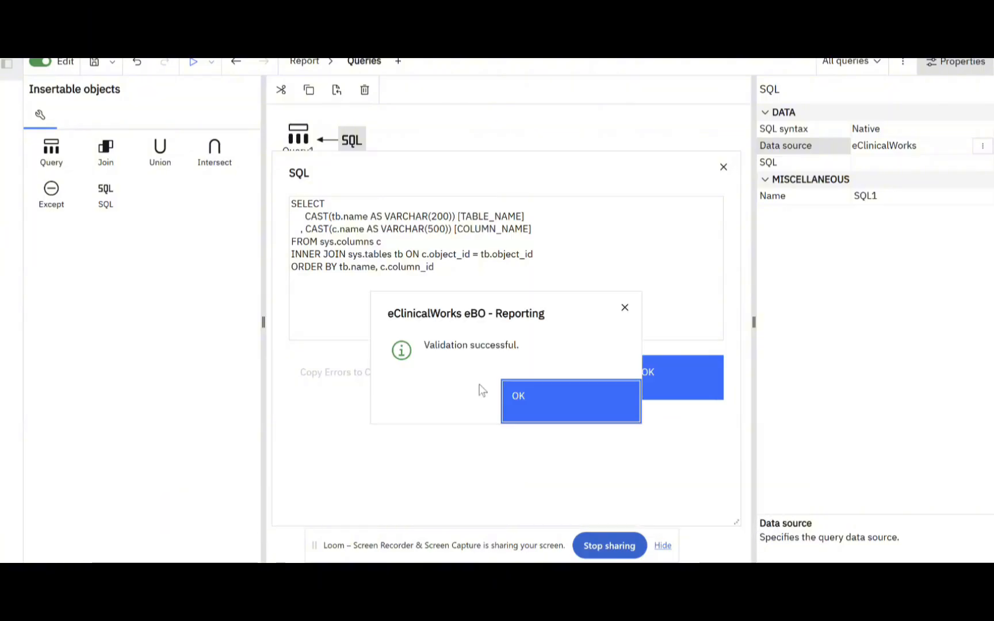
click(549, 411)
click(671, 393)
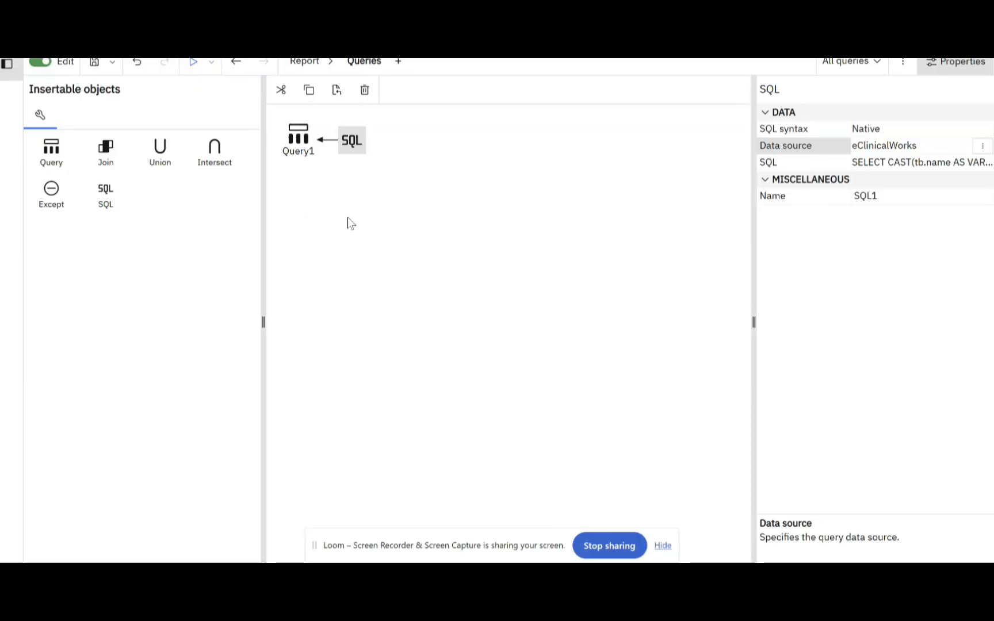
Step: View the tabular data of Query1 and look over its table and column names
right_click(304, 149)
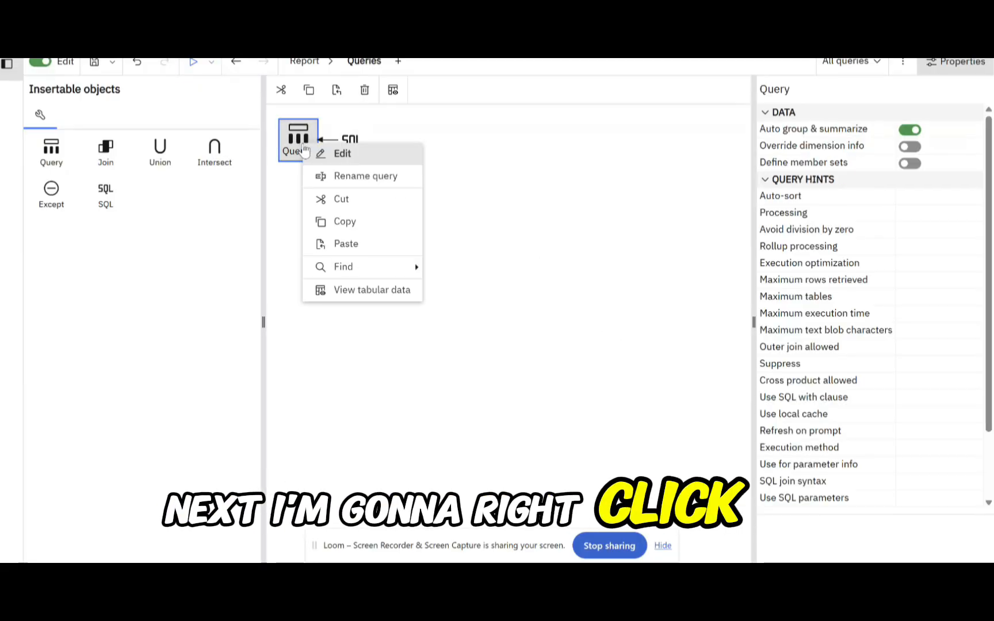
click(366, 290)
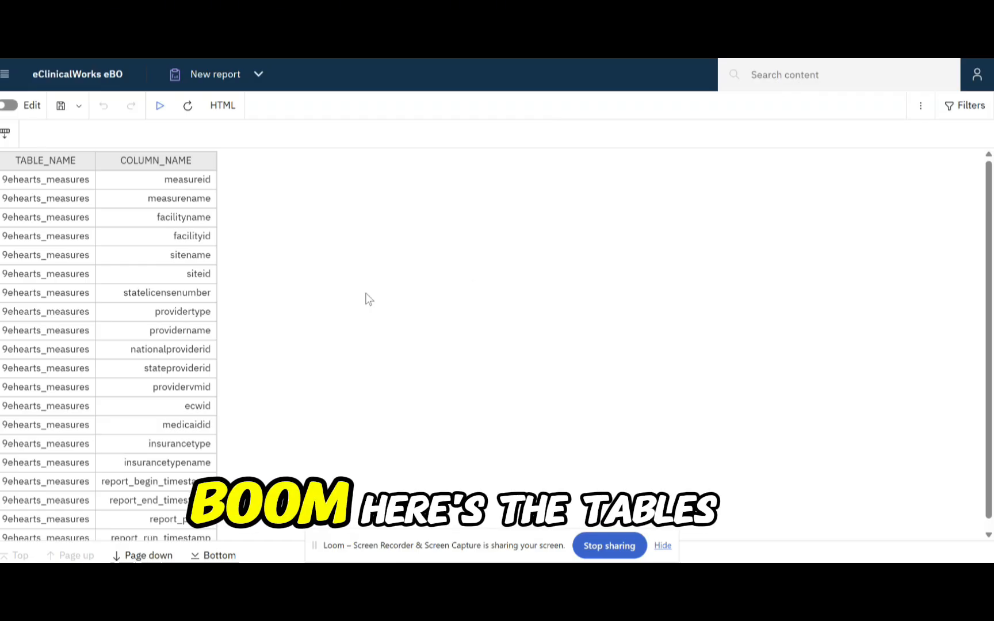
click(39, 219)
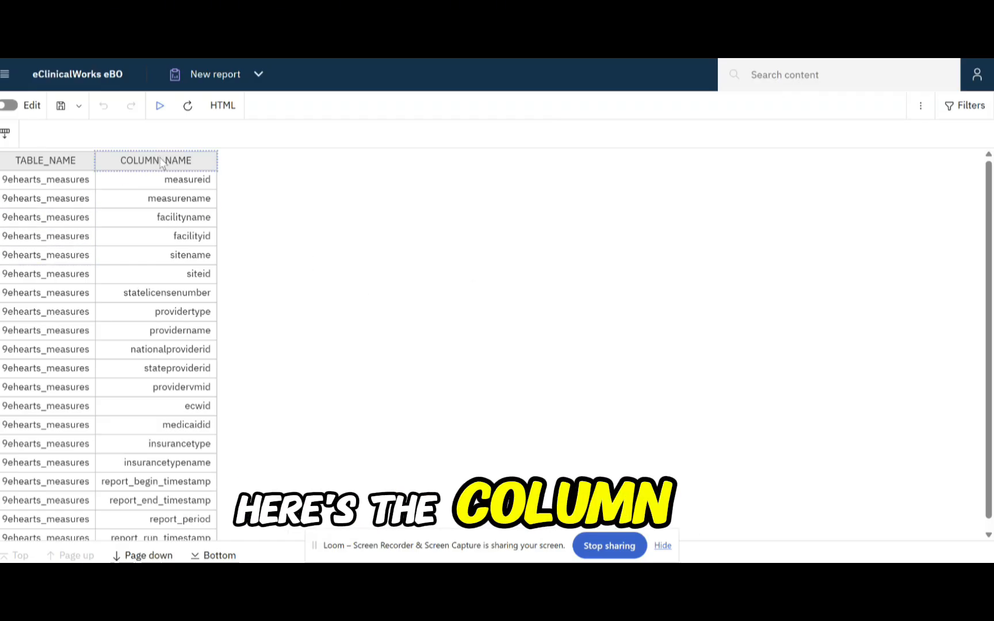
Step: Export the query output as Excel Data and dismiss the spreadsheet's startup tip
click(225, 113)
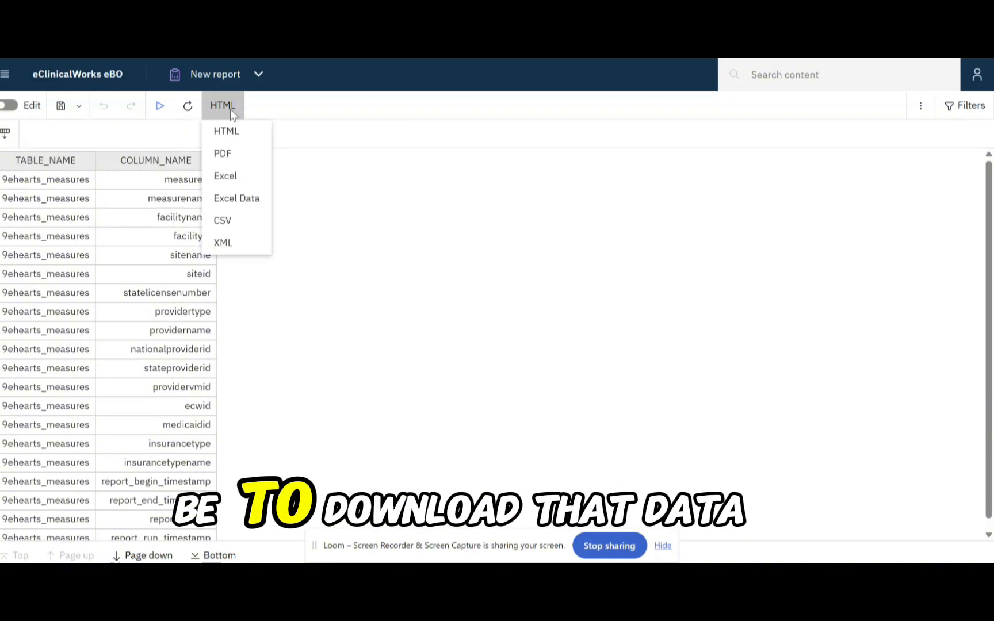
click(244, 203)
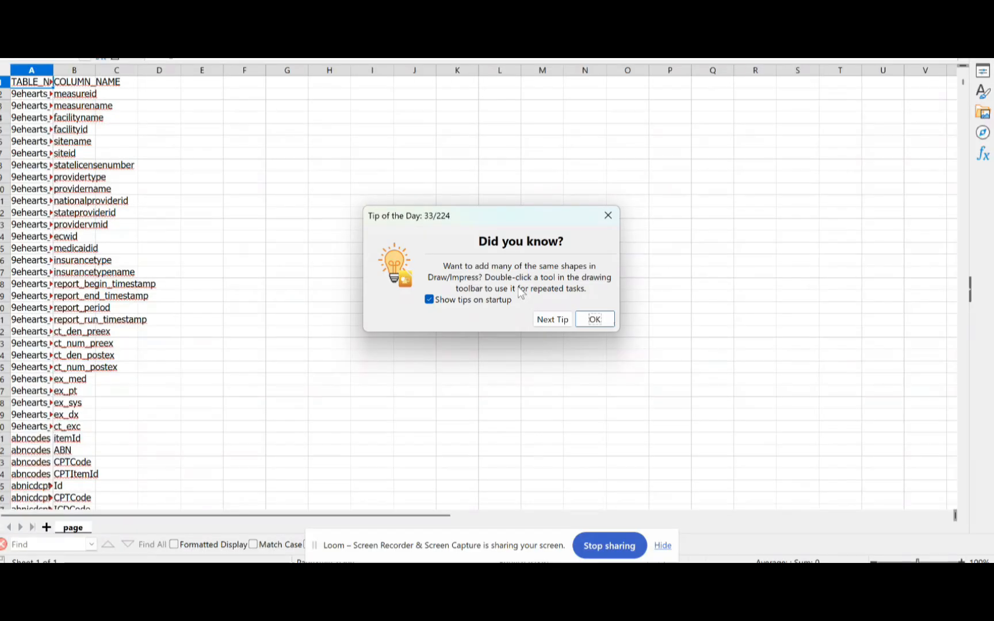
click(595, 319)
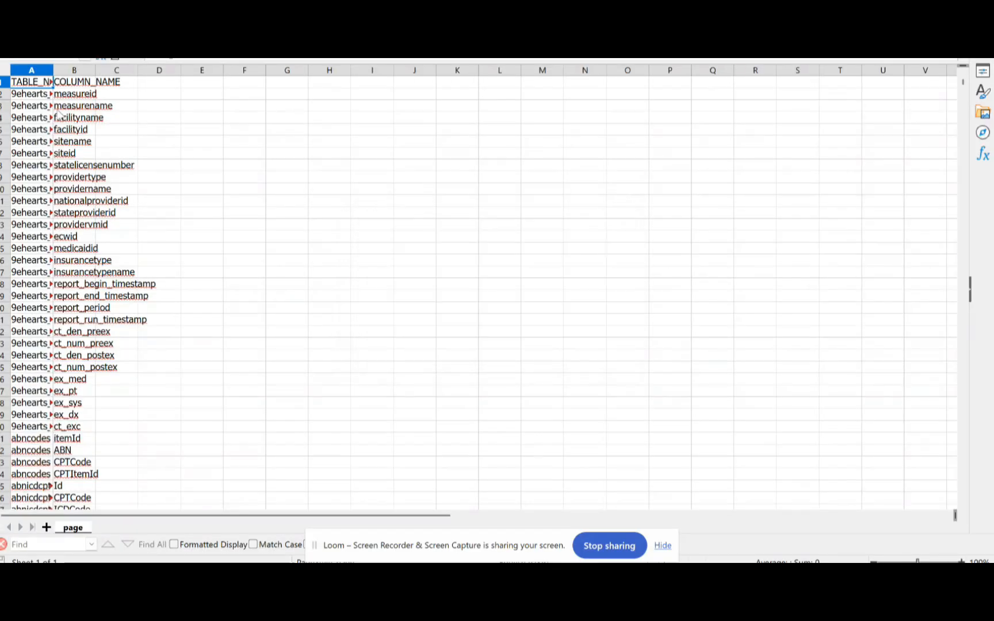
Step: Auto-fit the width of all sheet columns so the table and column names show in full
click(4, 70)
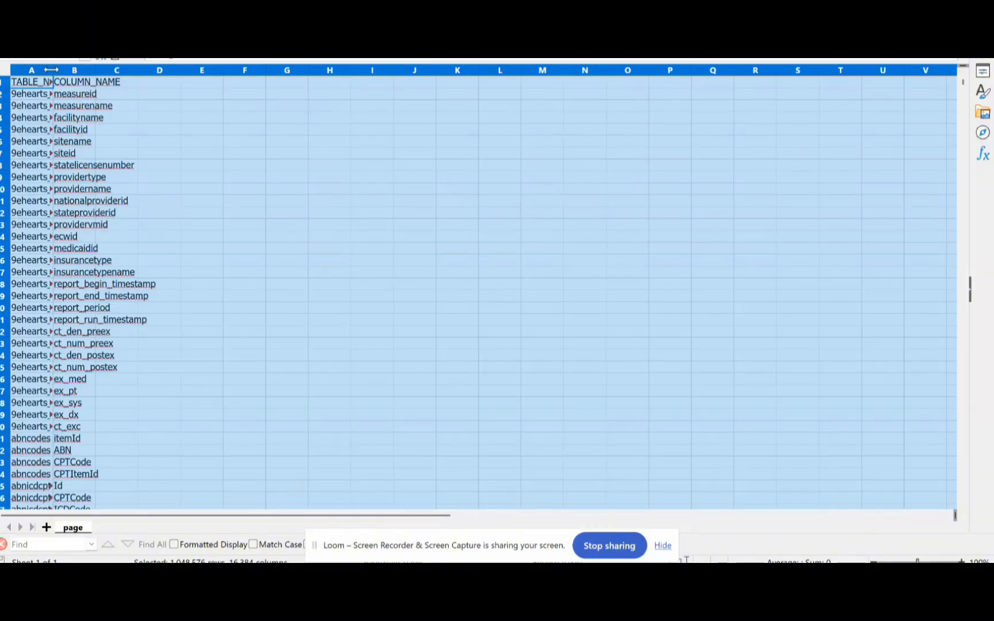
double_click(51, 70)
click(275, 153)
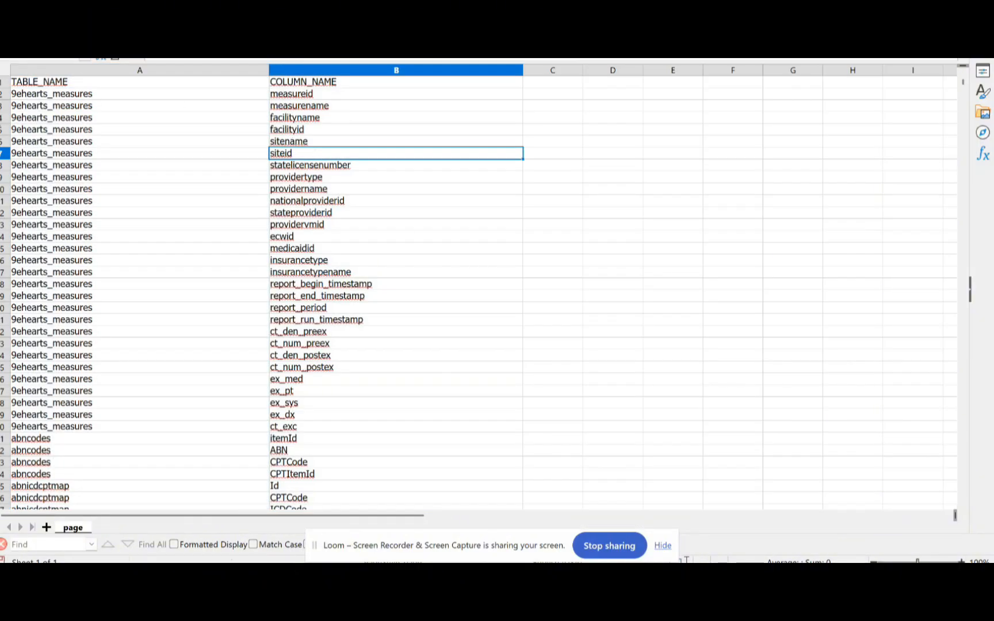
Step: Add AutoFilter controls to the header row containing TABLE_NAME and COLUMN_NAME
click(3, 83)
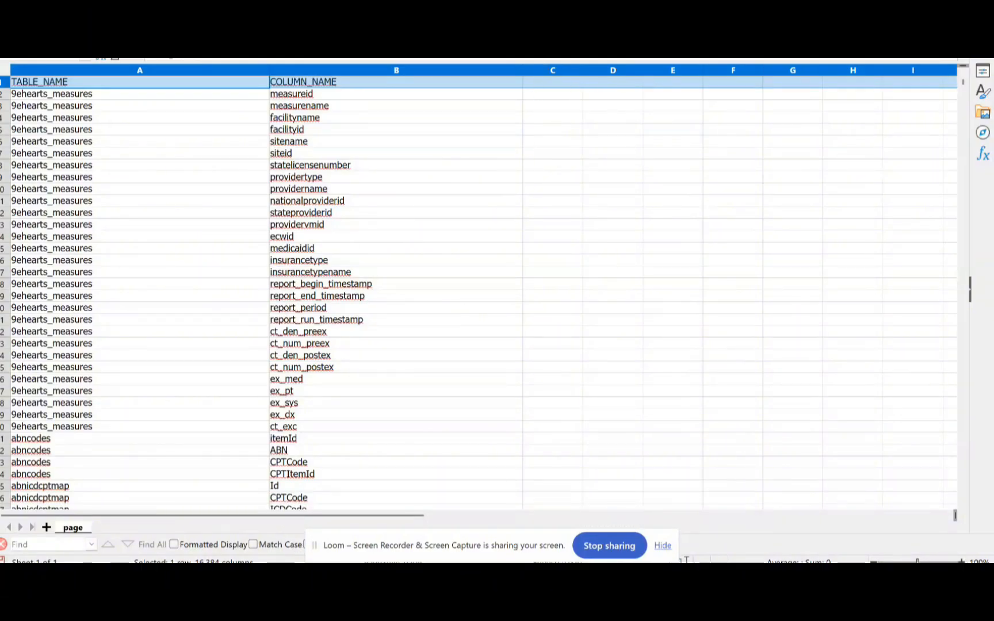
key(ctrl+shift+l)
click(562, 294)
click(175, 140)
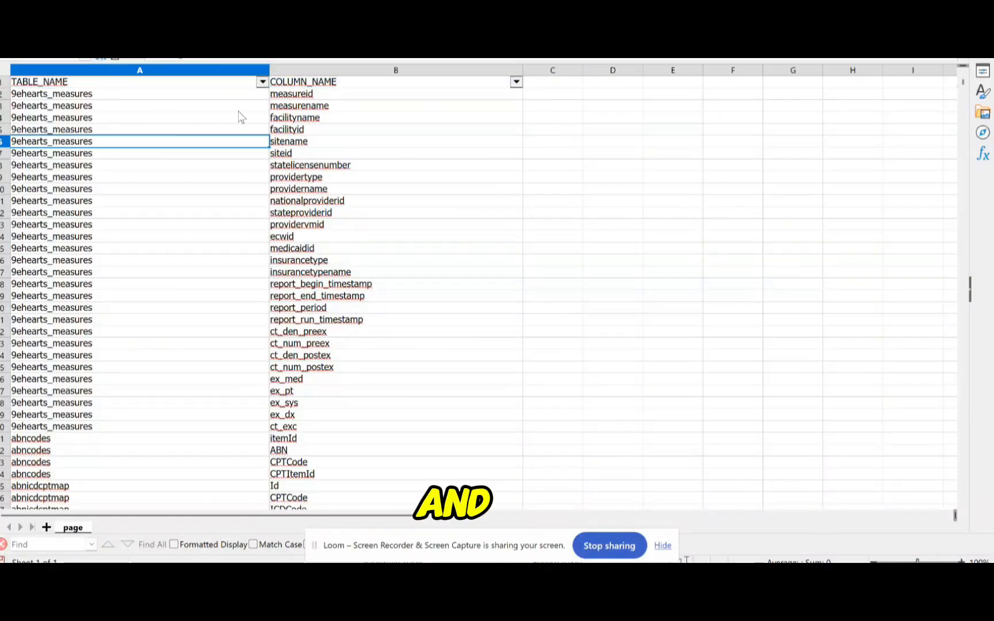
Step: Filter the TABLE_NAME column to the enc table only, searching the filter values for "enc"
click(262, 82)
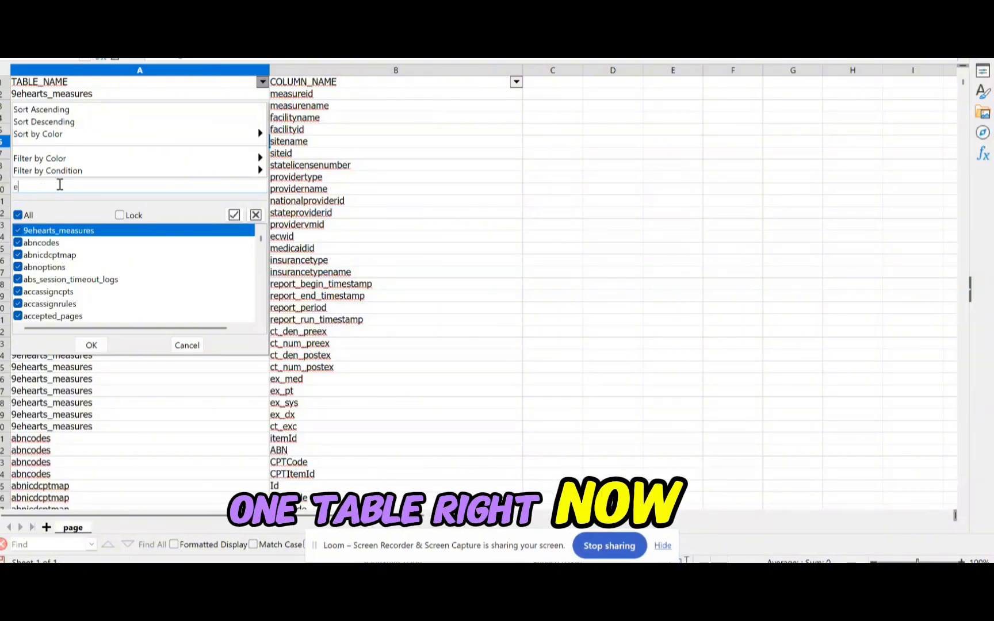
text(enc)
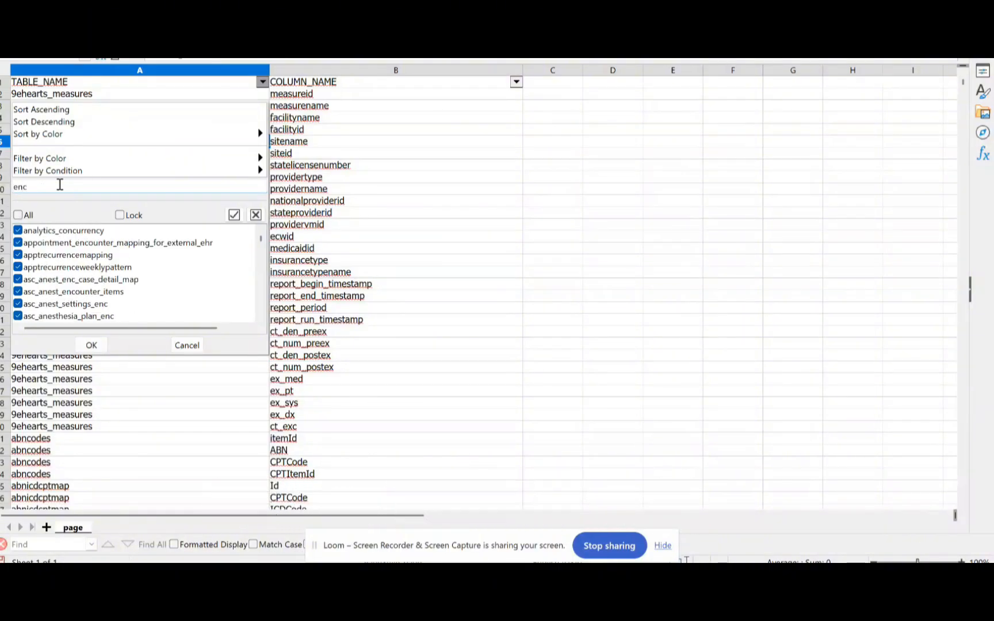
click(19, 216)
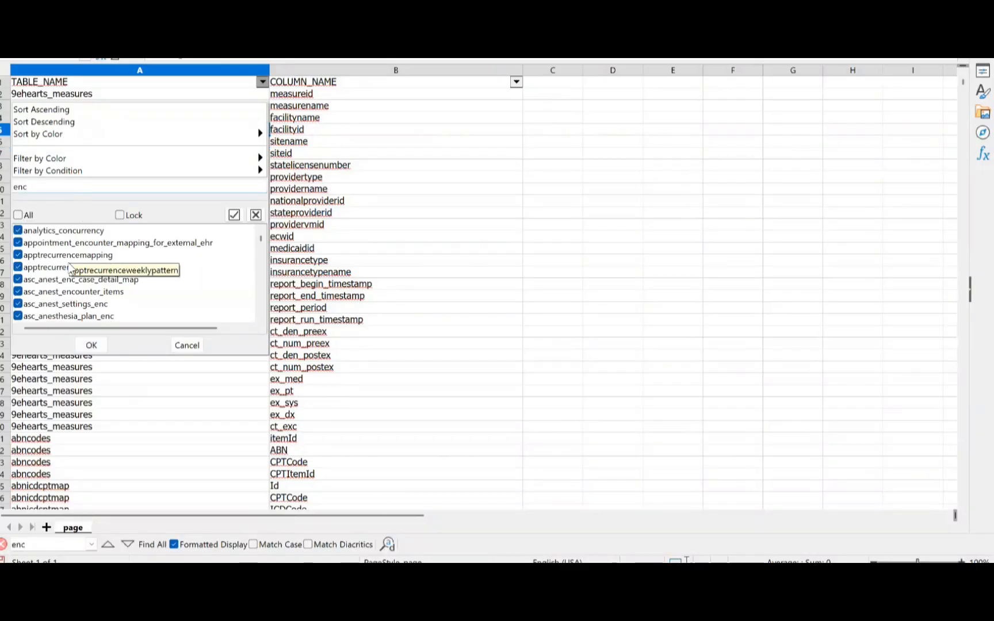
scroll(72, 308, down, 10)
scroll(72, 308, down, 10)
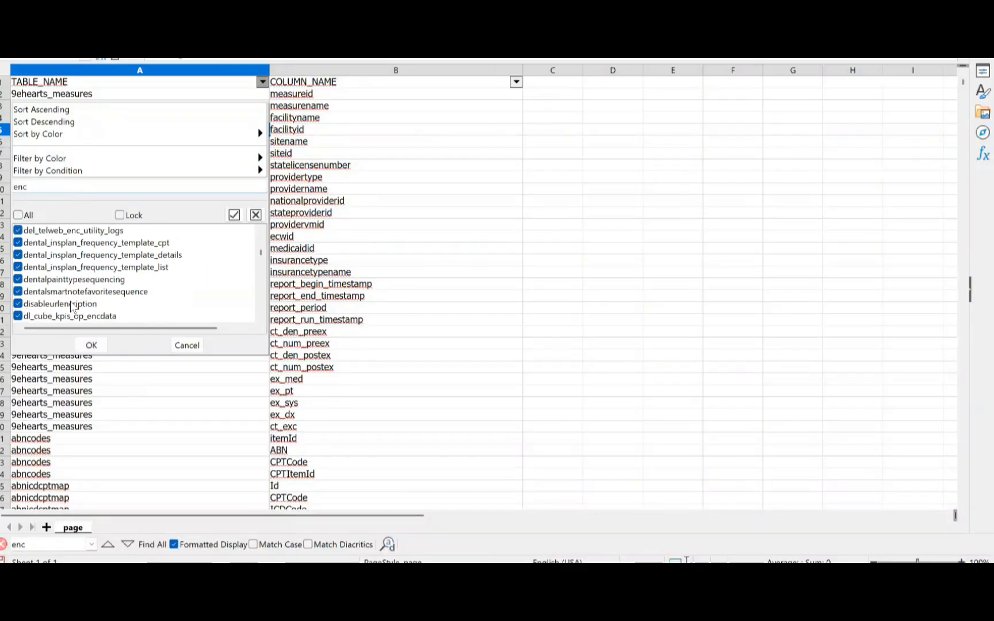
click(18, 215)
click(18, 304)
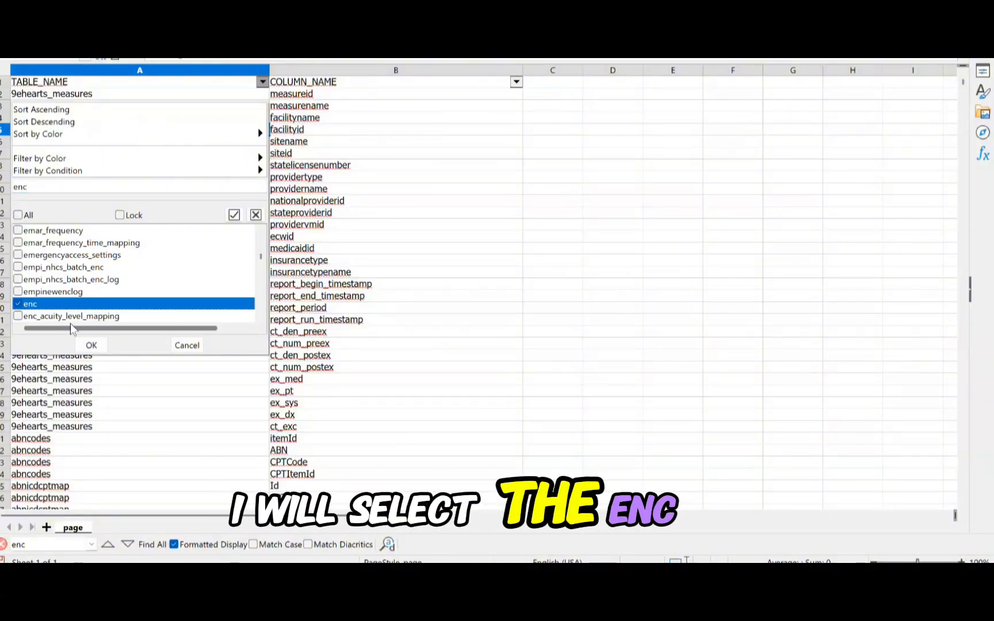
click(94, 346)
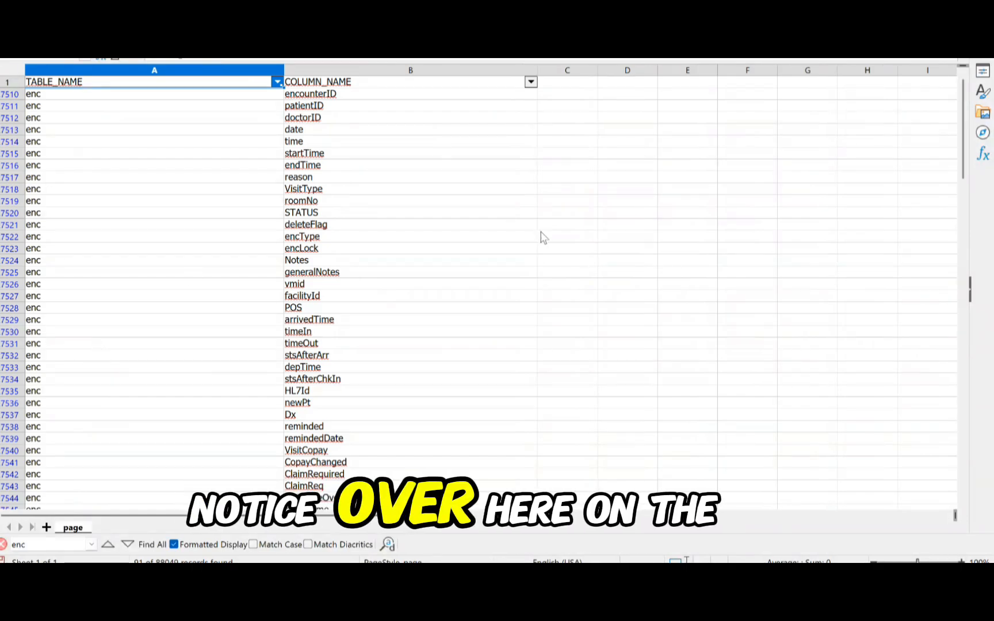
Step: Look over the column names of the enc table and select the STATUS entry
scroll(275, 263, down, 2)
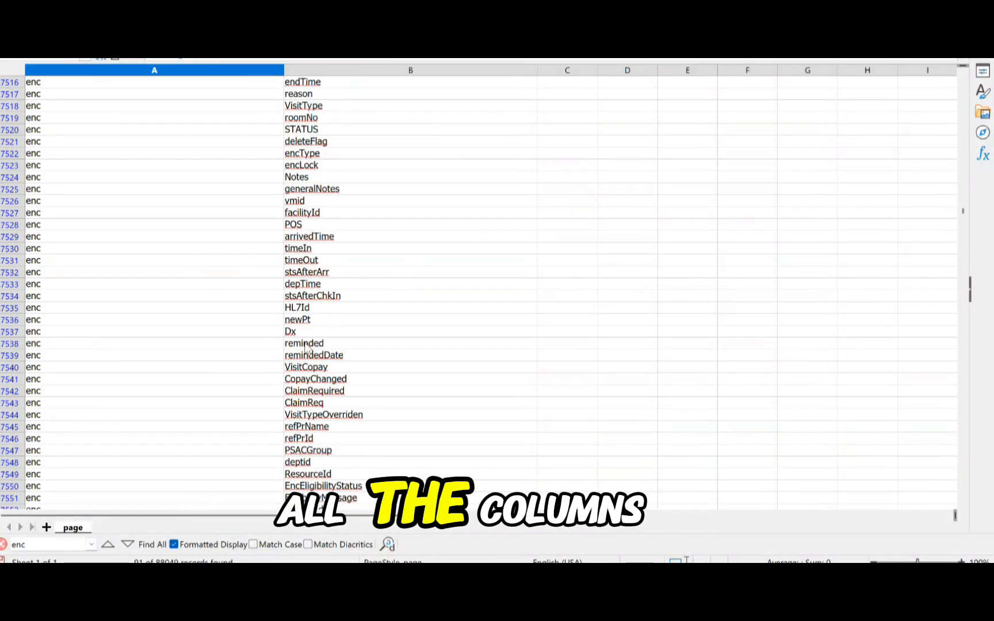
scroll(344, 331, up, 2)
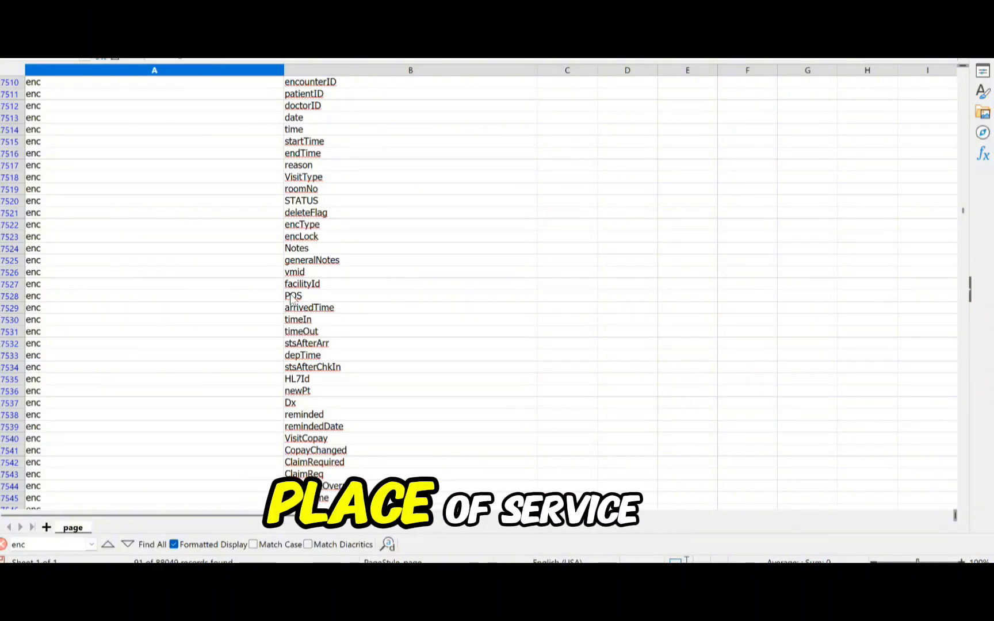
scroll(342, 233, up, 2)
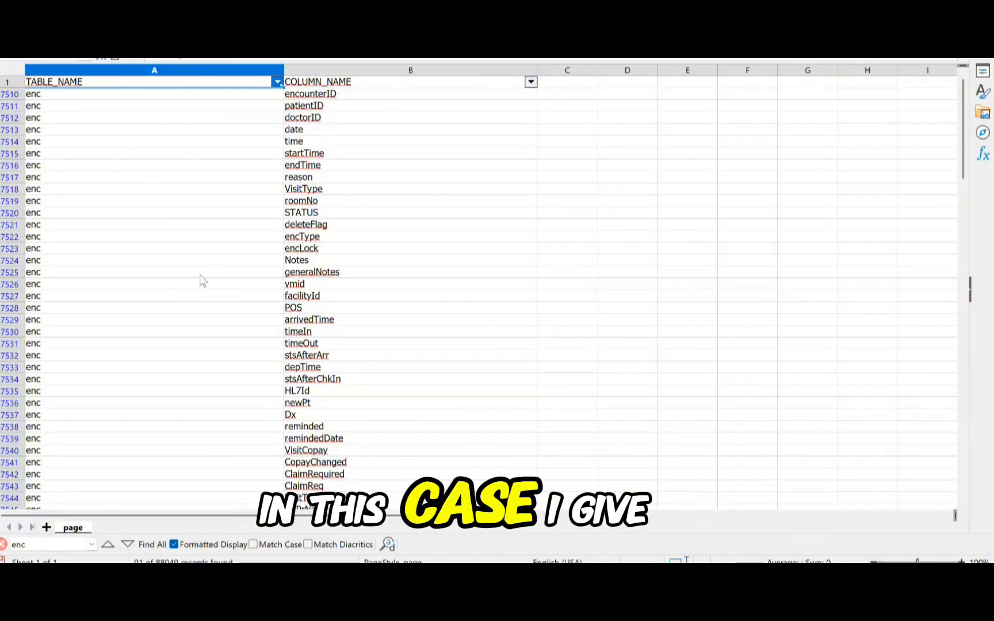
click(316, 214)
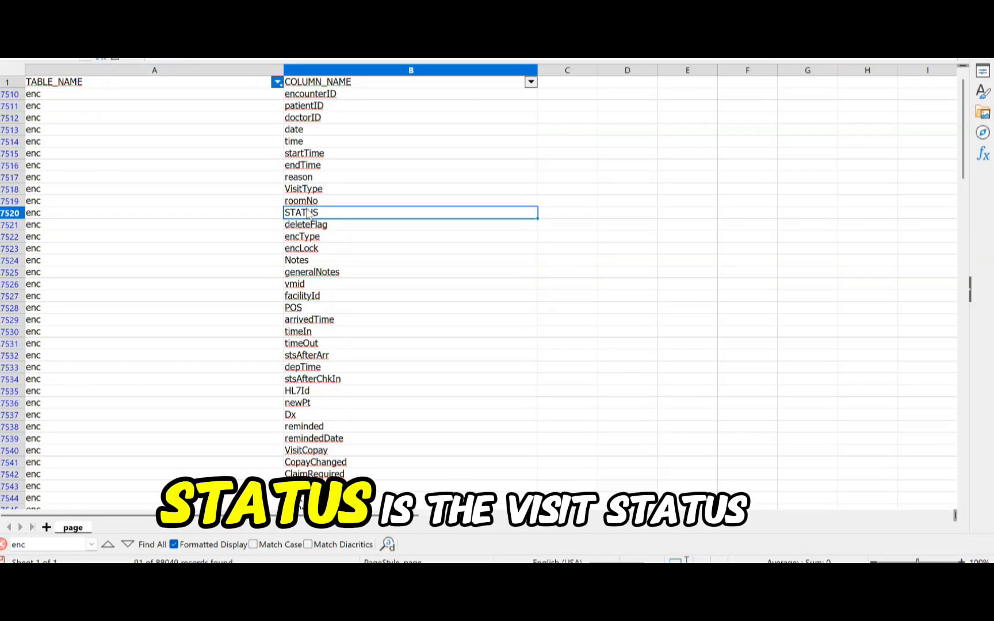